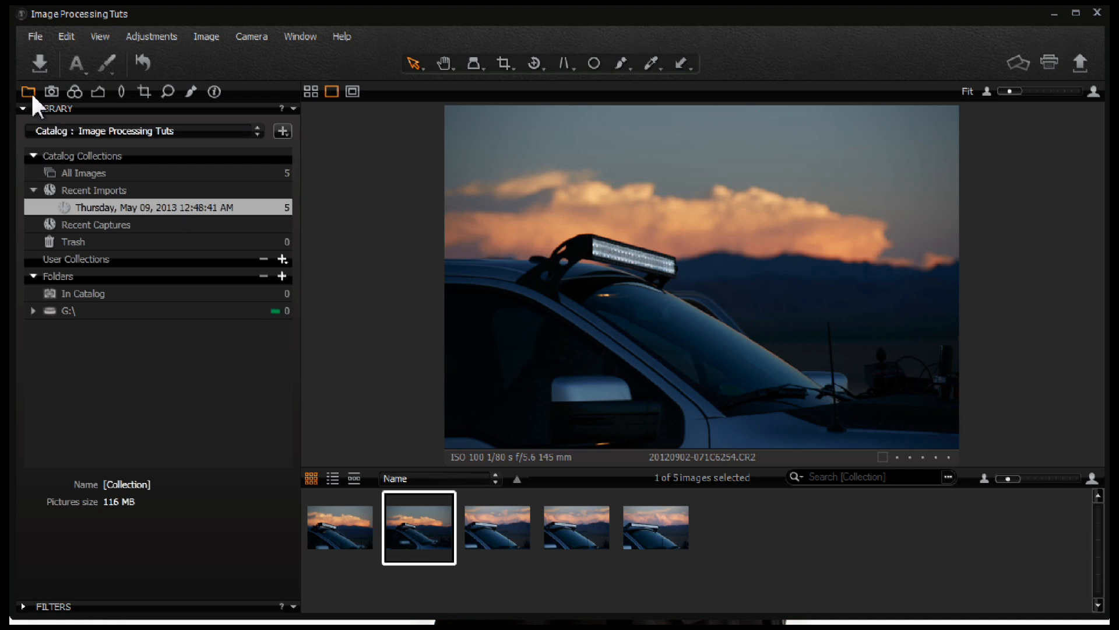
Step: Open the exposure tools and set Exposure to 1.26 and Brightness to 13
{"action": "left_click", "coordinate": [98, 92]}
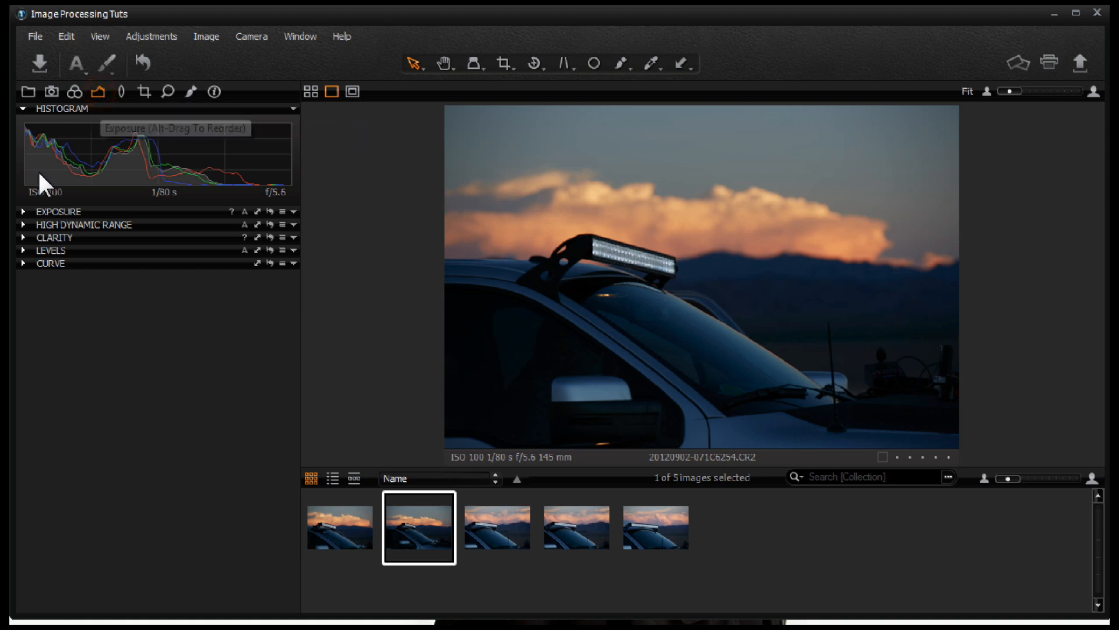
{"action": "left_click", "coordinate": [22, 211]}
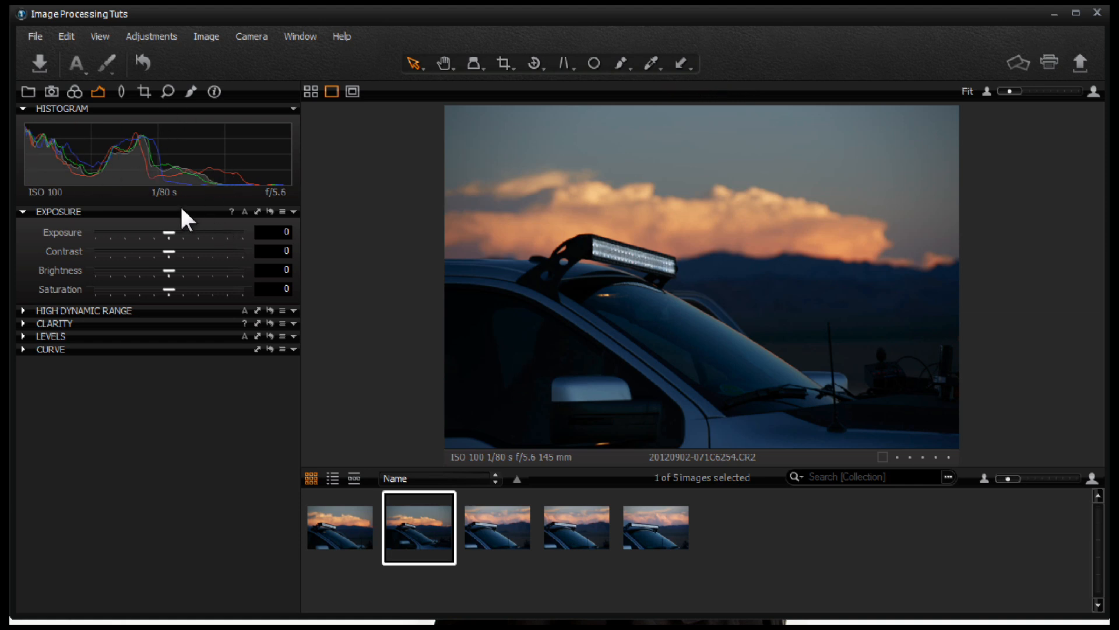
{"action": "left_click_drag", "start_coordinate": [167, 233], "coordinate": [204, 233]}
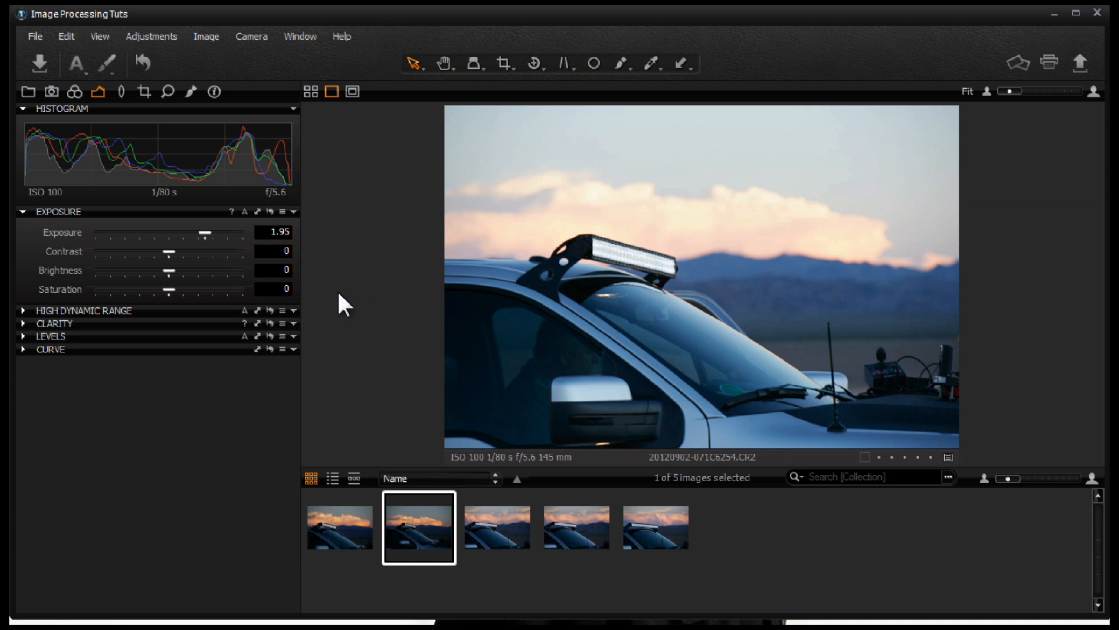
{"action": "left_click_drag", "start_coordinate": [204, 232], "coordinate": [207, 232]}
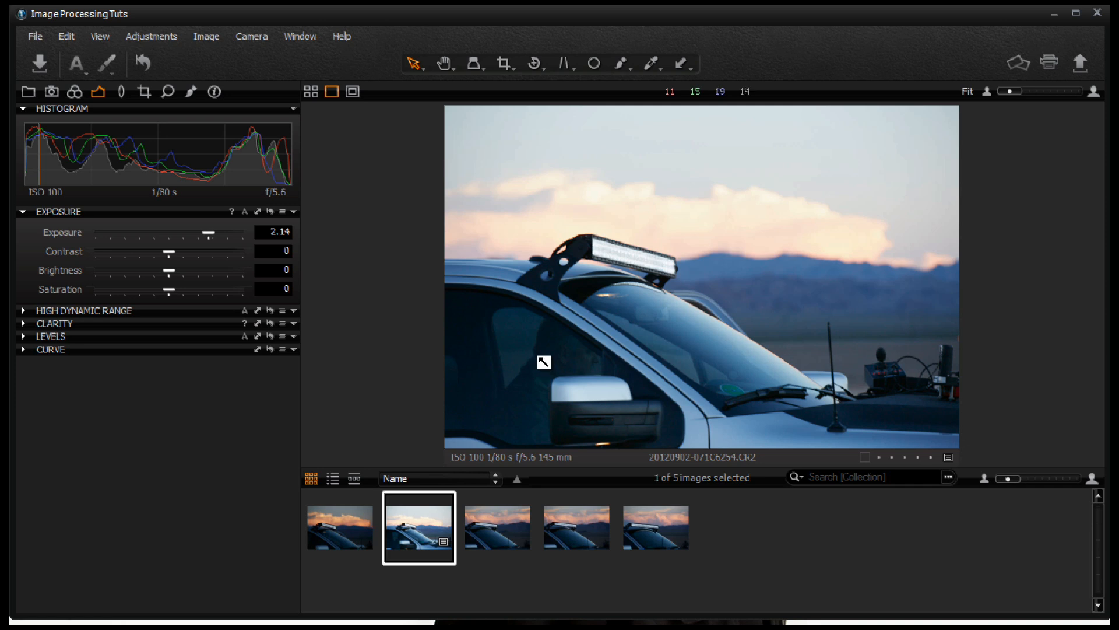
{"action": "left_click_drag", "start_coordinate": [211, 231], "coordinate": [194, 232]}
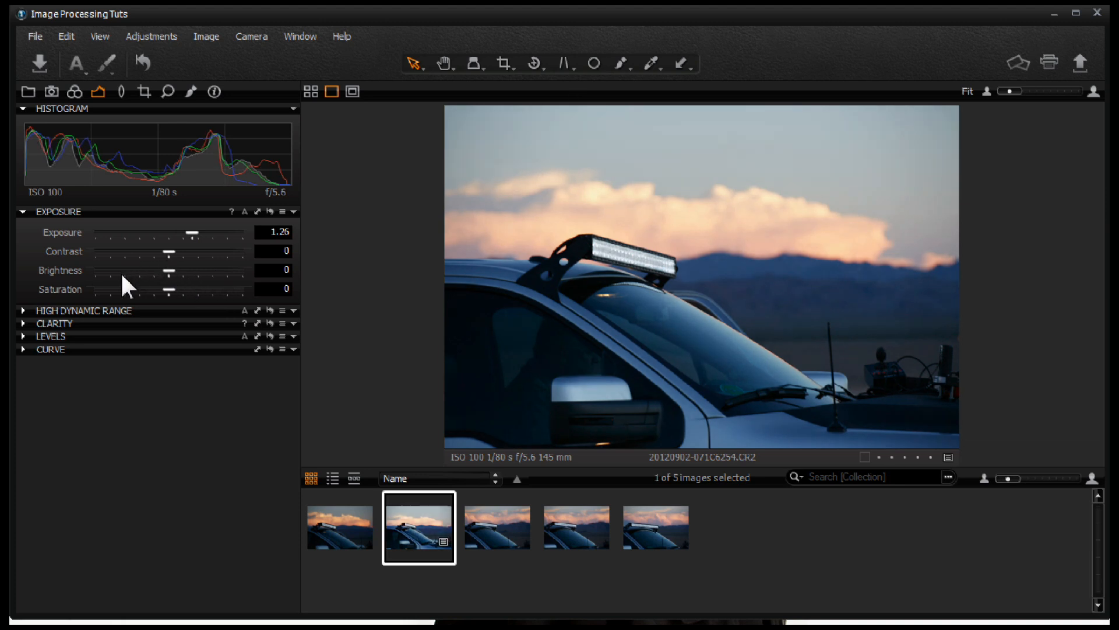
{"action": "mouse_move", "coordinate": [172, 269]}
{"action": "left_mouse_down"}
{"action": "mouse_move", "coordinate": [192, 272]}
{"action": "mouse_move", "coordinate": [155, 271]}
{"action": "mouse_move", "coordinate": [188, 272]}
{"action": "left_mouse_up"}
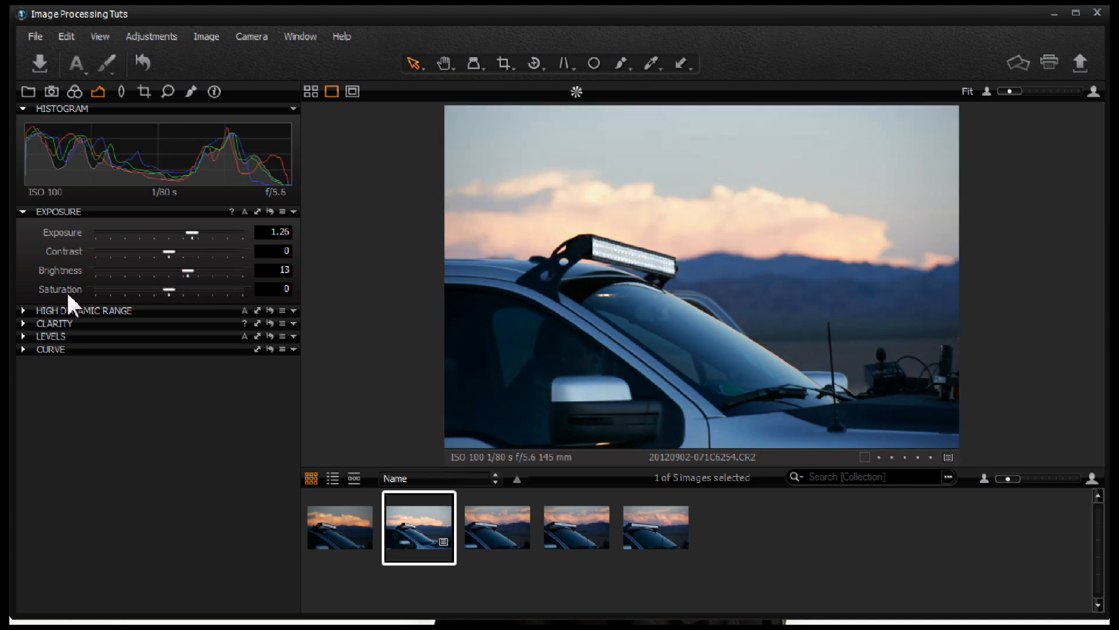
Step: Try adjusting the Levels white and black point handles
{"action": "left_click", "coordinate": [23, 336]}
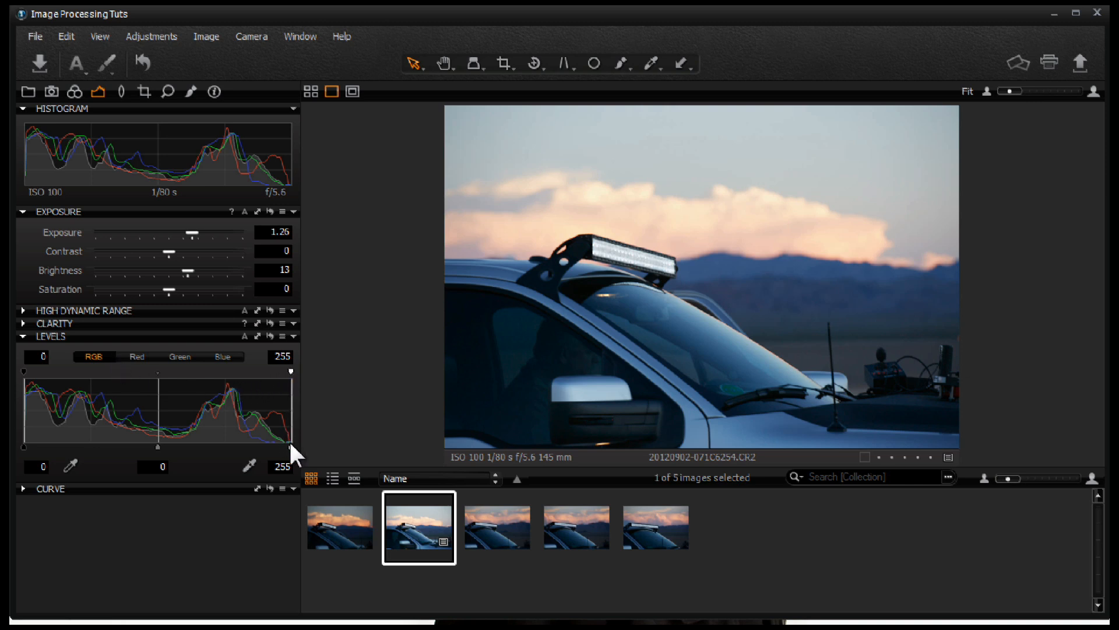
{"action": "left_click_drag", "start_coordinate": [289, 446], "coordinate": [285, 447]}
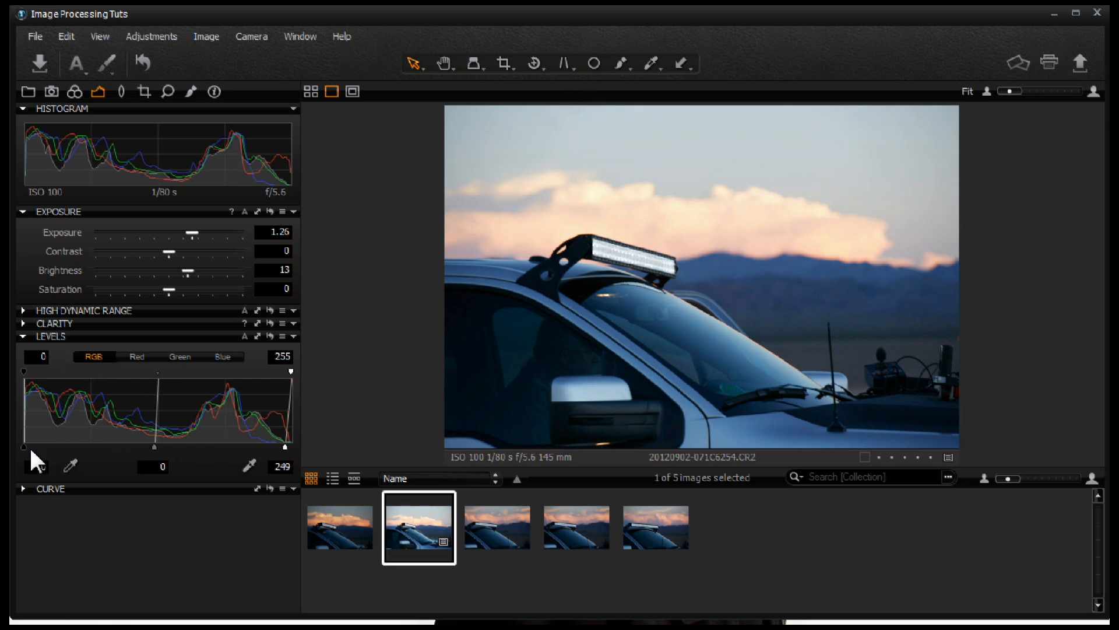
{"action": "left_click", "coordinate": [27, 447]}
{"action": "left_click_drag", "start_coordinate": [27, 447], "coordinate": [24, 447]}
{"action": "left_click_drag", "start_coordinate": [285, 447], "coordinate": [291, 447]}
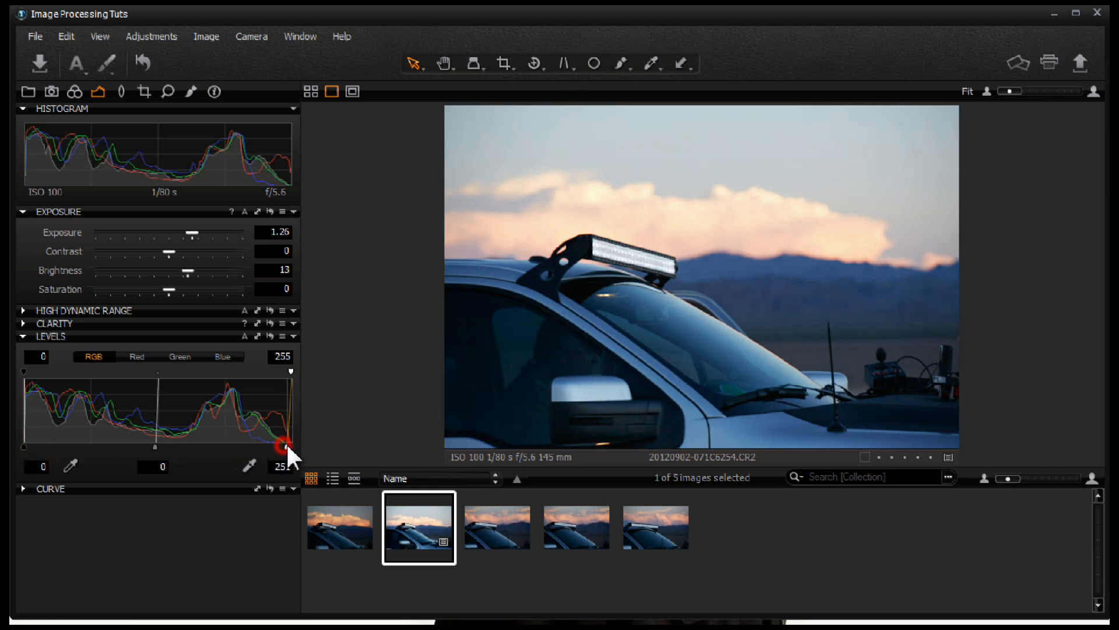
Step: Add two points to the RGB curve, nudging the shadows up and the highlights down
{"action": "left_click", "coordinate": [24, 489]}
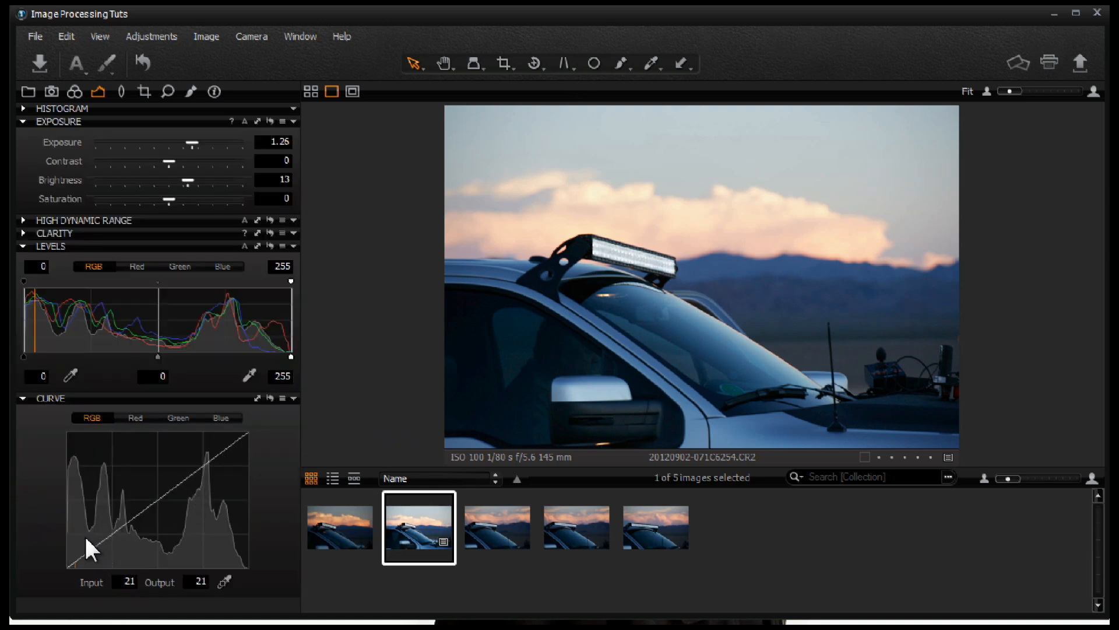
{"action": "left_click_drag", "start_coordinate": [94, 546], "coordinate": [93, 543]}
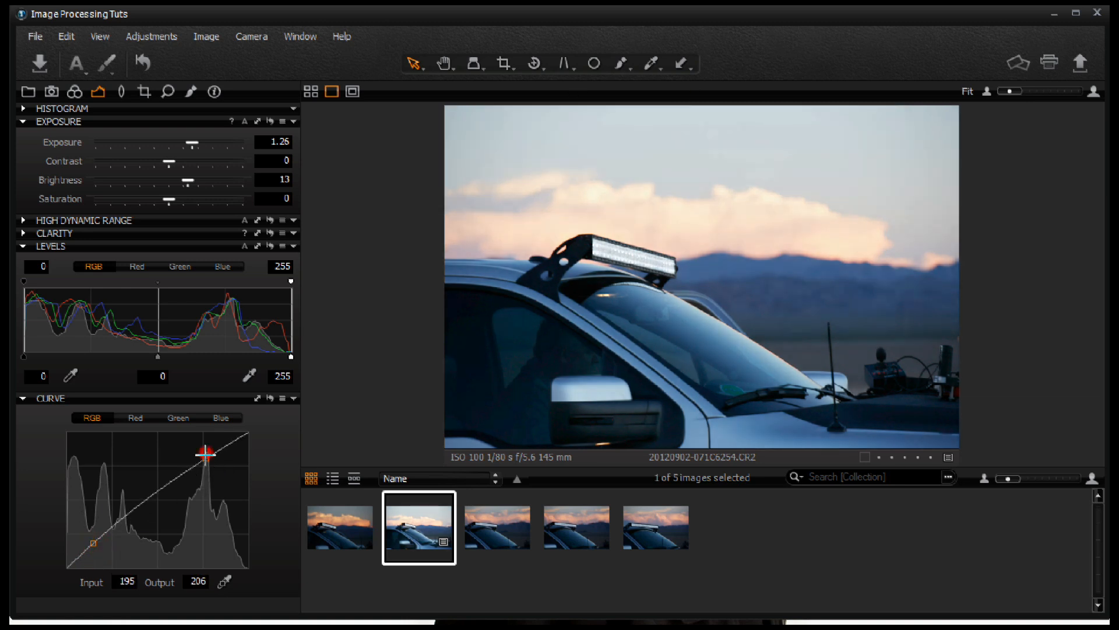
{"action": "left_click_drag", "start_coordinate": [204, 453], "coordinate": [210, 457]}
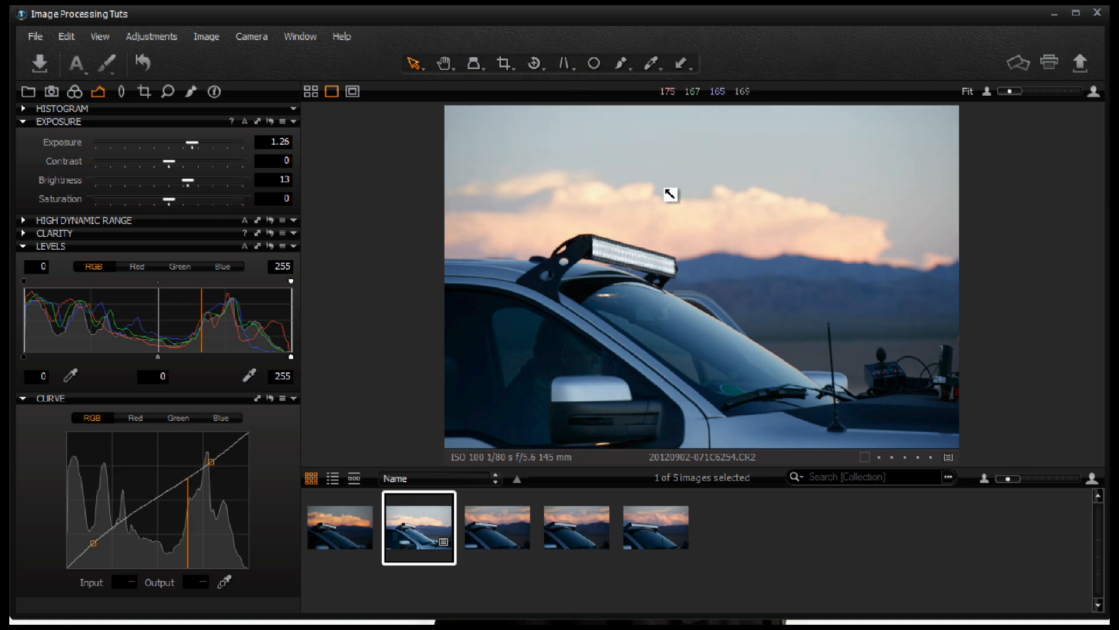
Step: Set the Clarity method to Punch, Clarity to 15 and Structure to 31
{"action": "left_click", "coordinate": [23, 234]}
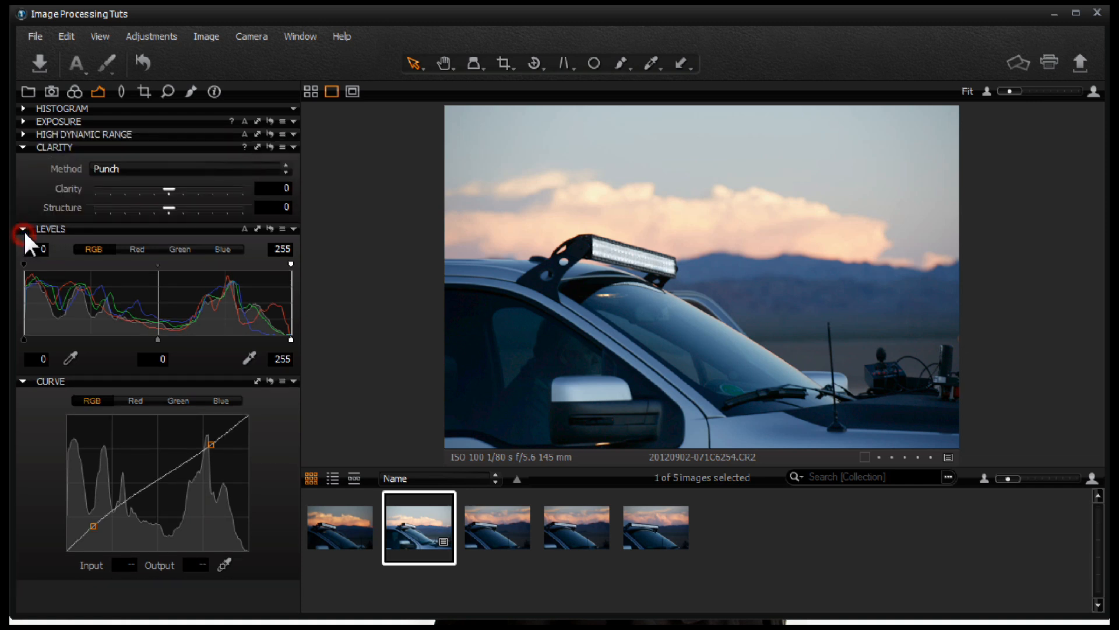
{"action": "left_click", "coordinate": [288, 170]}
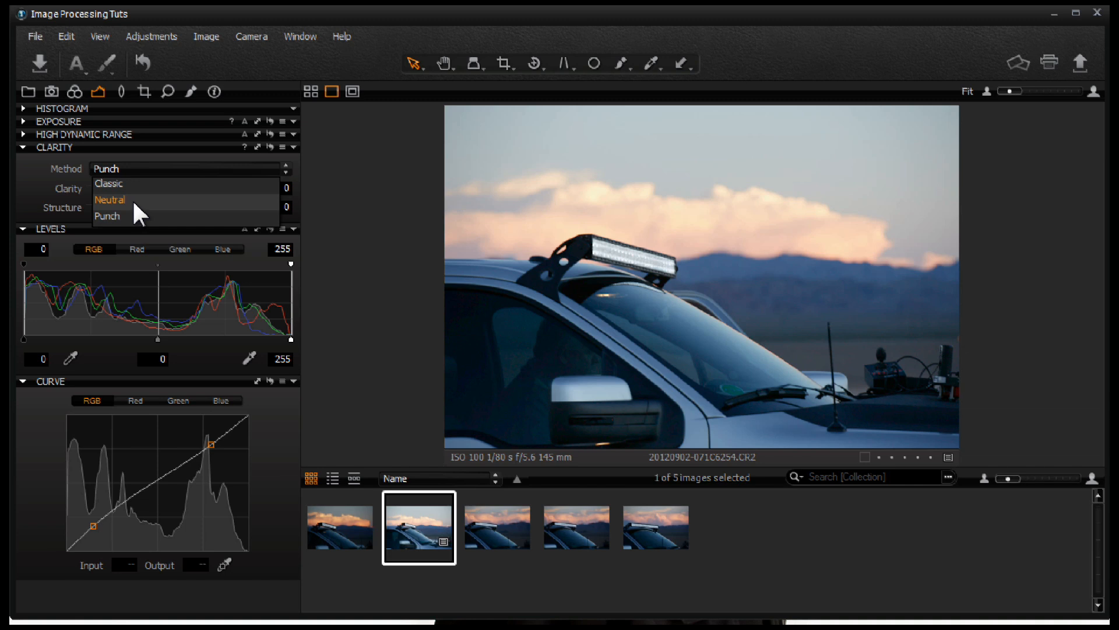
{"action": "left_click", "coordinate": [125, 217]}
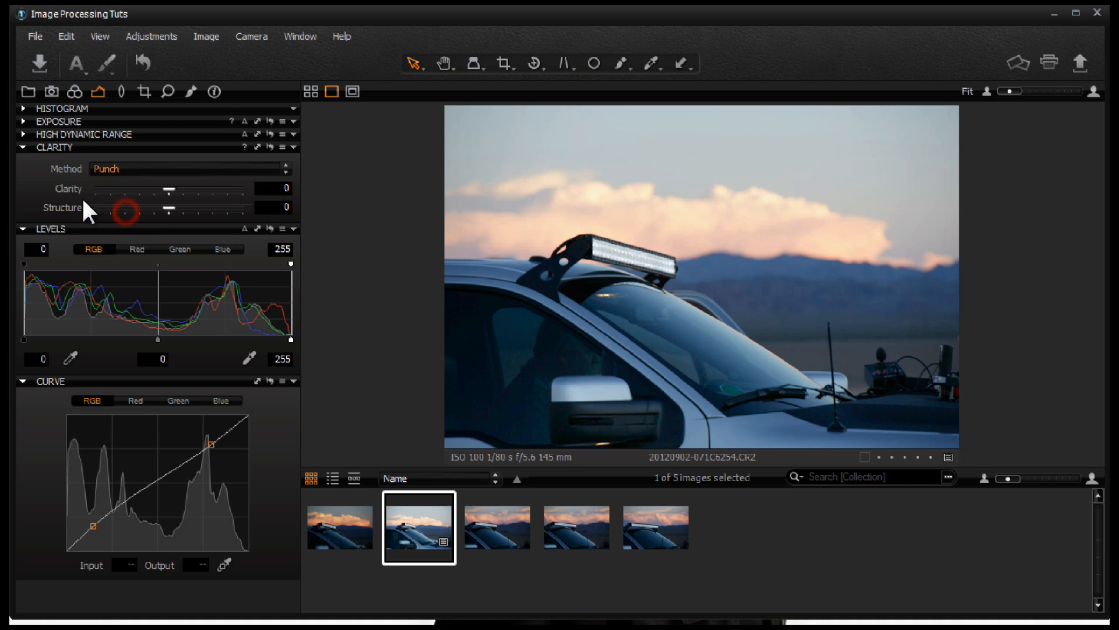
{"action": "mouse_move", "coordinate": [169, 190]}
{"action": "left_mouse_down"}
{"action": "mouse_move", "coordinate": [189, 190]}
{"action": "mouse_move", "coordinate": [179, 189]}
{"action": "left_mouse_up"}
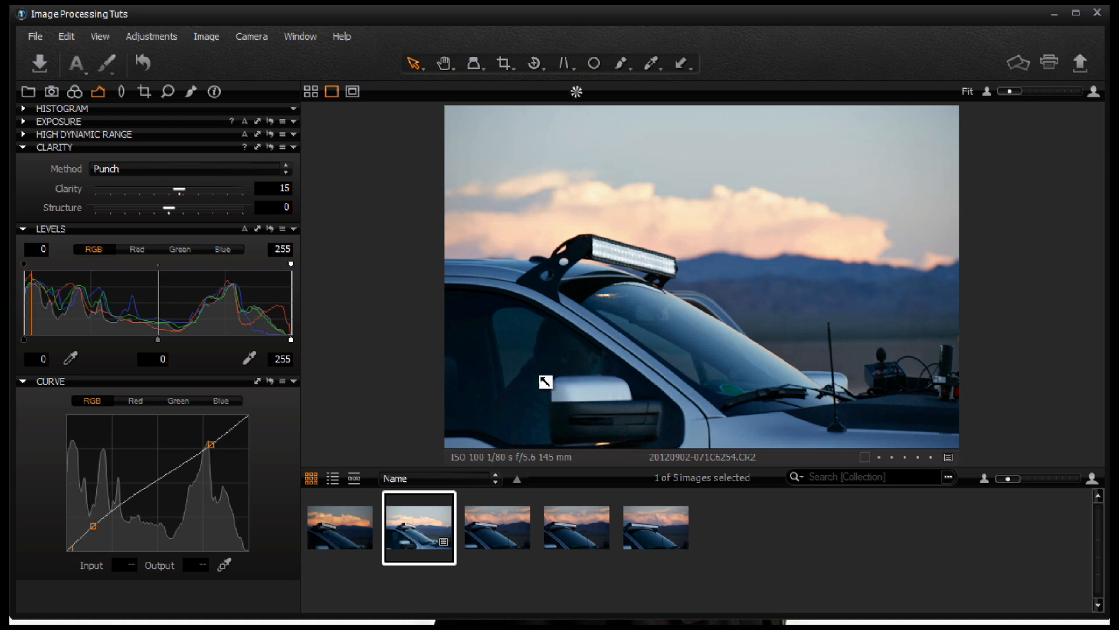
{"action": "left_click_drag", "start_coordinate": [169, 208], "coordinate": [193, 208]}
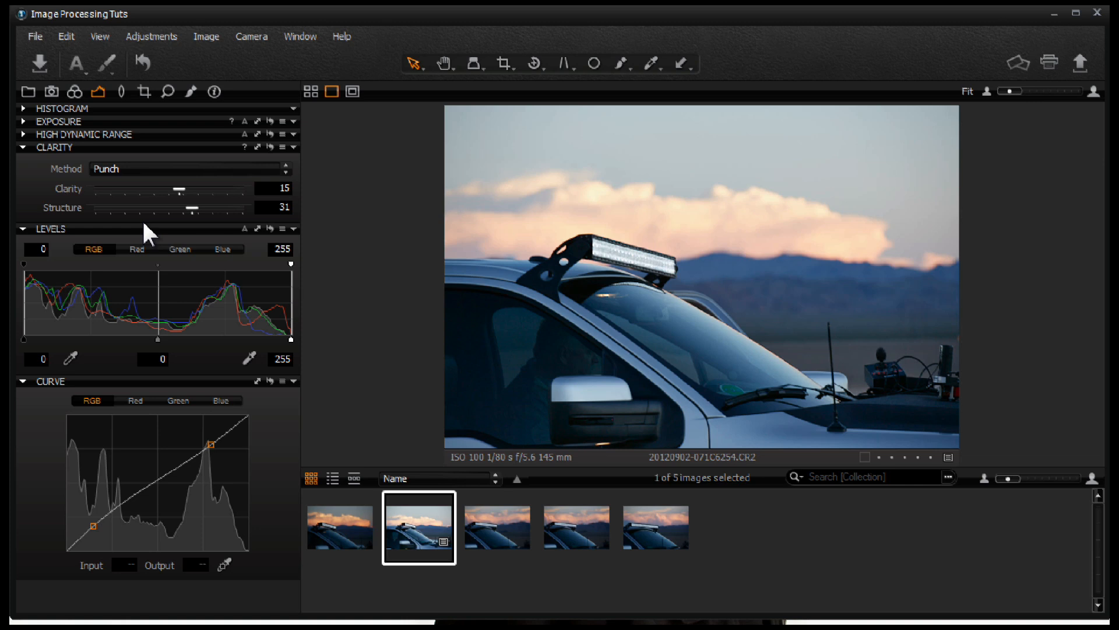
Step: Set High Dynamic Range Highlight to 84 and Shadow to 23
{"action": "left_click", "coordinate": [23, 134]}
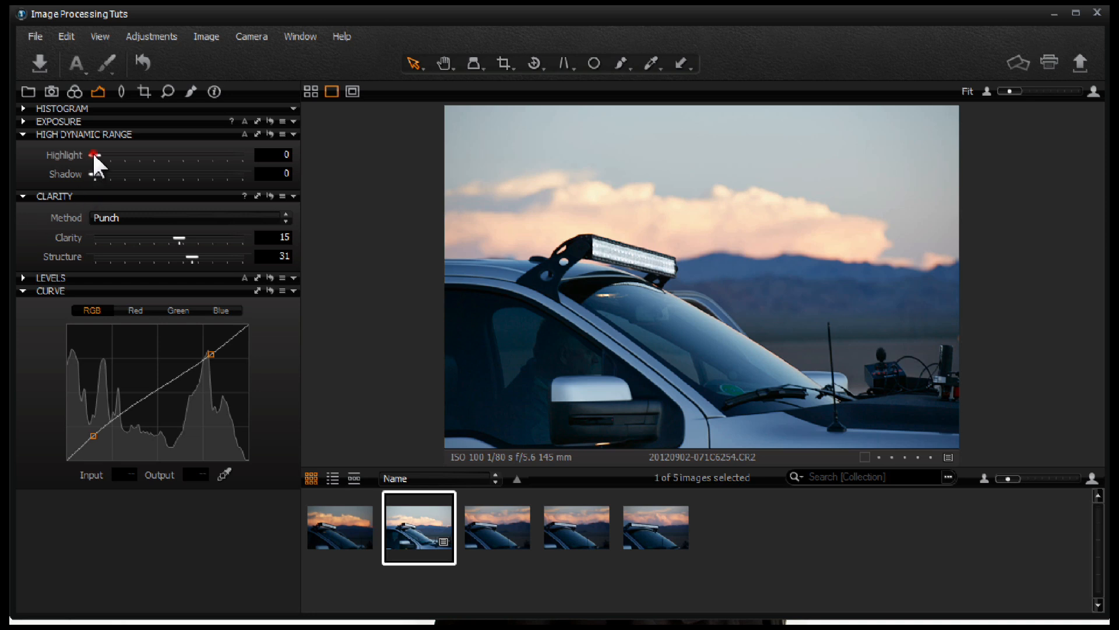
{"action": "left_click_drag", "start_coordinate": [94, 155], "coordinate": [95, 158]}
{"action": "left_click_drag", "start_coordinate": [92, 155], "coordinate": [239, 156]}
{"action": "left_click_drag", "start_coordinate": [237, 156], "coordinate": [215, 156]}
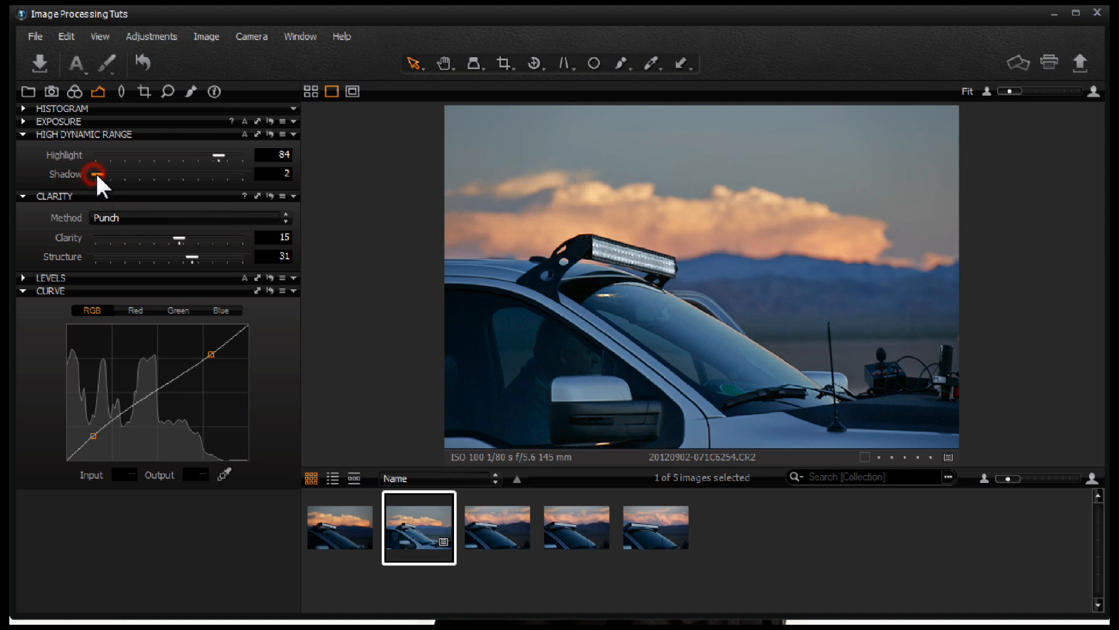
{"action": "left_click_drag", "start_coordinate": [97, 174], "coordinate": [126, 174]}
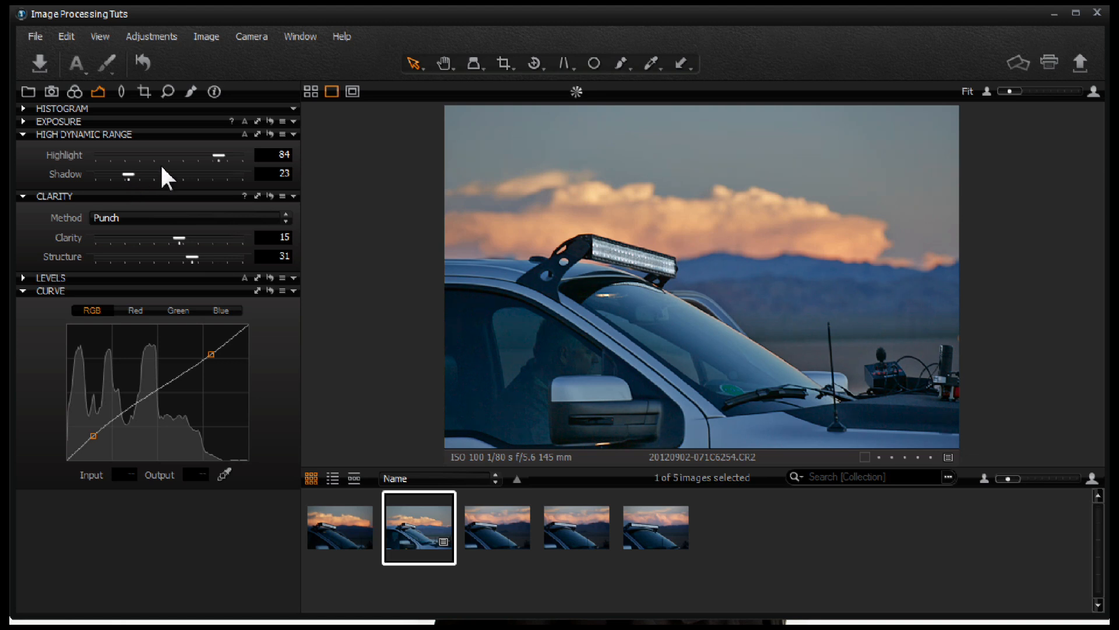
Step: Set the exposure Contrast to 12
{"action": "left_click", "coordinate": [23, 119]}
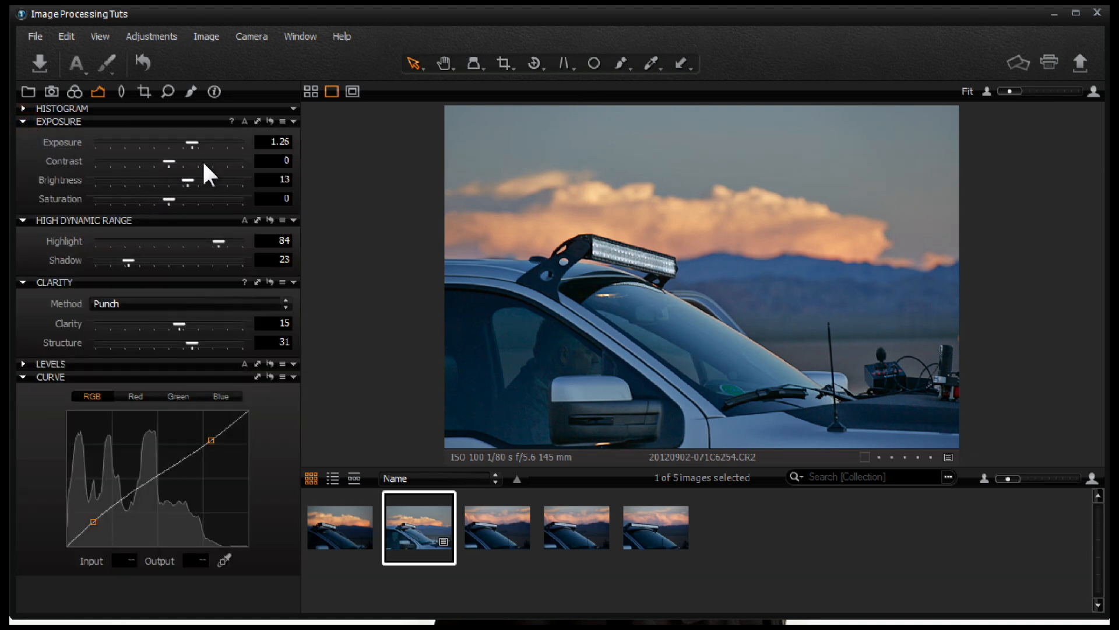
{"action": "left_click_drag", "start_coordinate": [171, 162], "coordinate": [189, 162]}
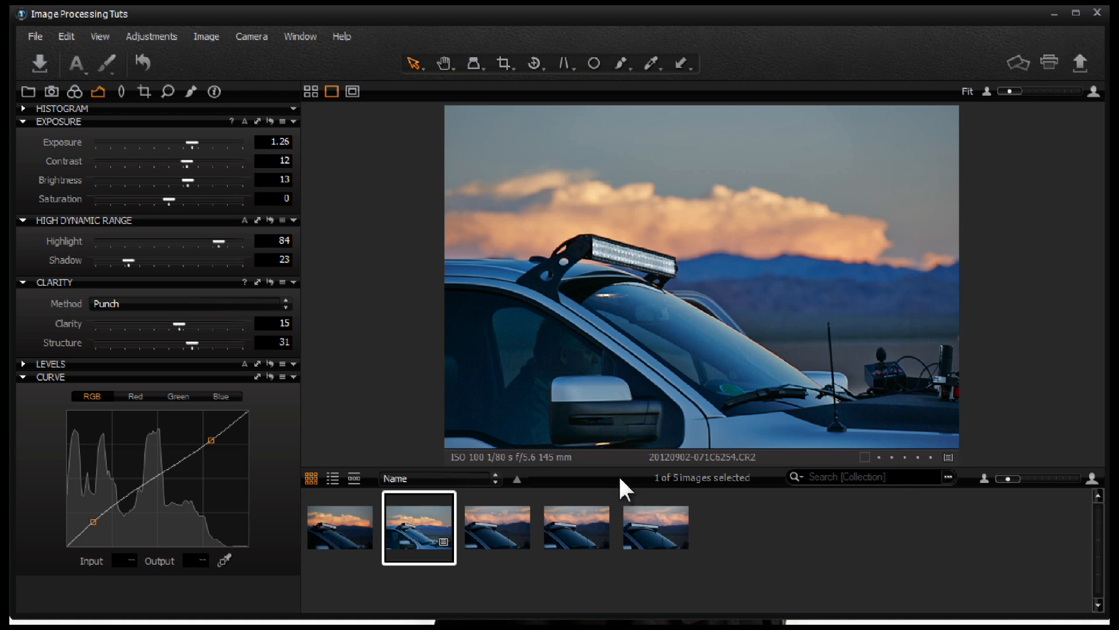
Step: Compare against the unedited first thumbnail, then return to the edited image
{"action": "left_click_drag", "start_coordinate": [417, 528], "coordinate": [338, 540]}
{"action": "left_click", "coordinate": [338, 540]}
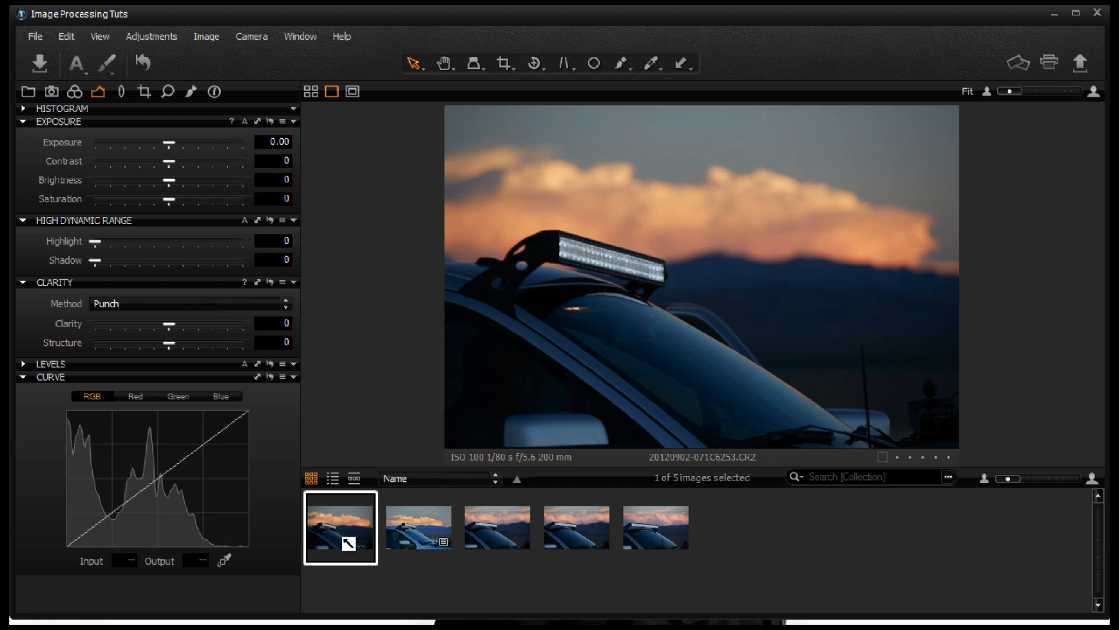
{"action": "left_click", "coordinate": [419, 544]}
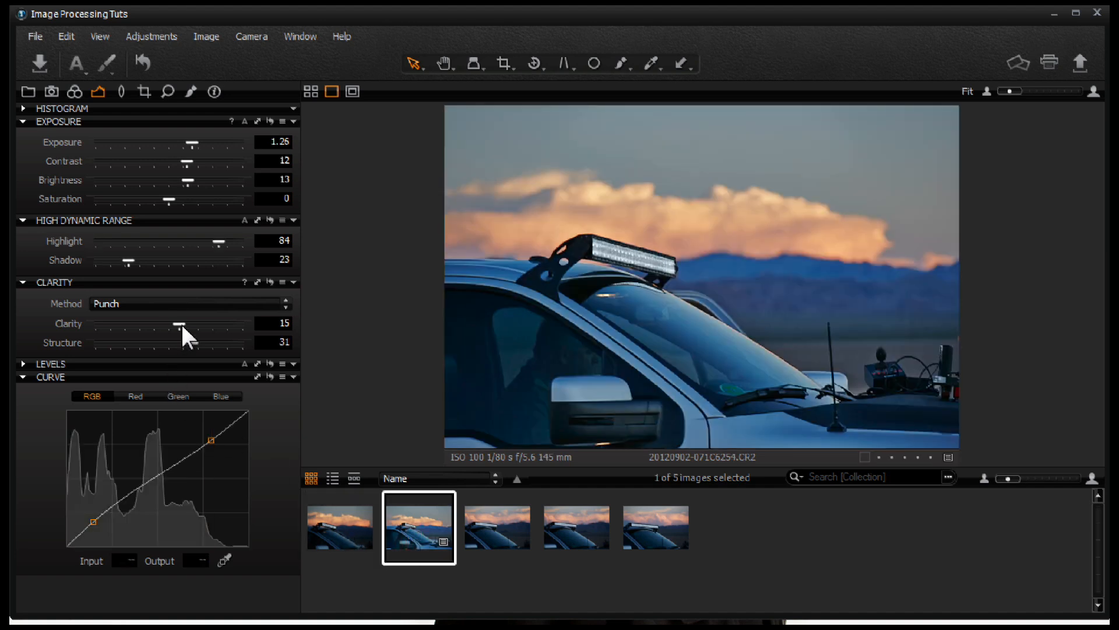
Step: Raise Clarity to 66 and lower Exposure to 1.16 and Brightness to 10
{"action": "left_click_drag", "start_coordinate": [180, 324], "coordinate": [220, 321]}
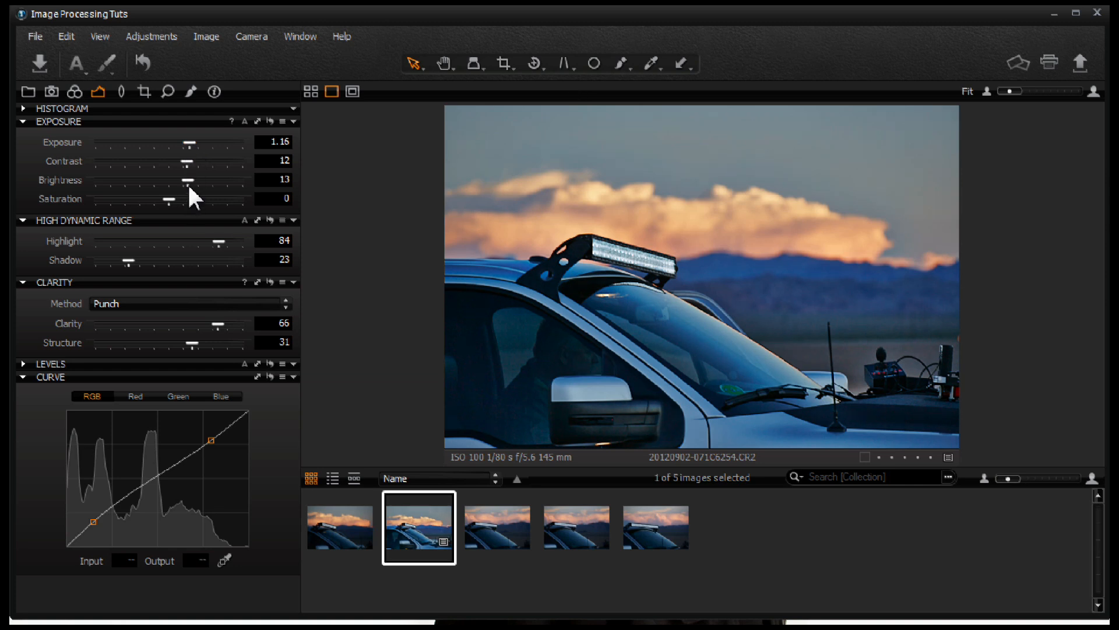
{"action": "left_click_drag", "start_coordinate": [189, 178], "coordinate": [182, 178]}
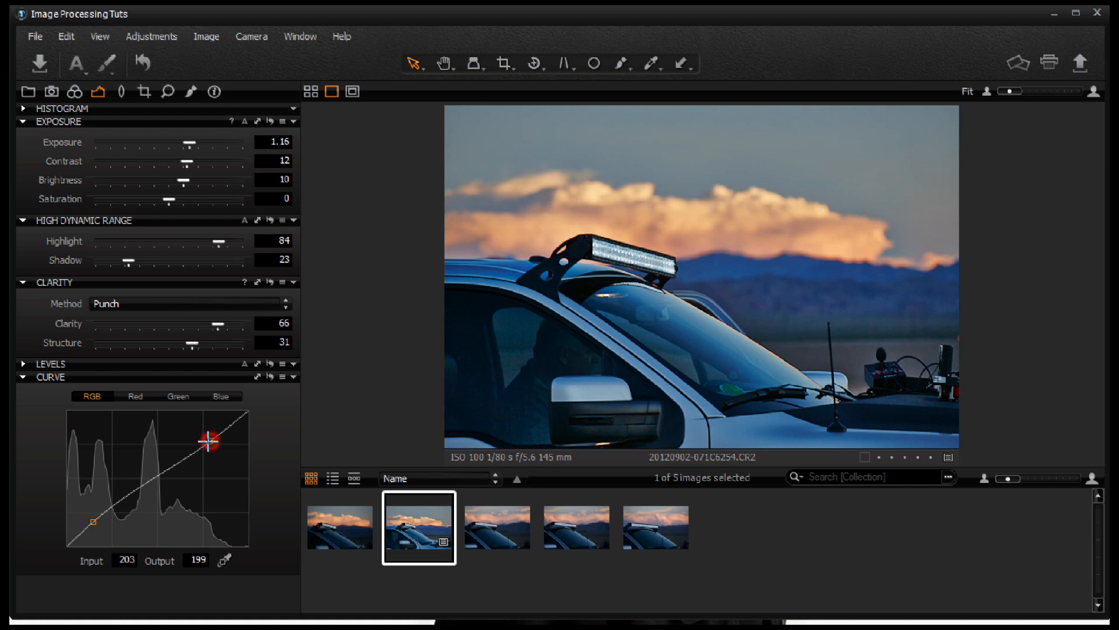
Step: Reshape the RGB curve by moving the highlight point down and the shadow point up
{"action": "left_click_drag", "start_coordinate": [210, 440], "coordinate": [194, 454]}
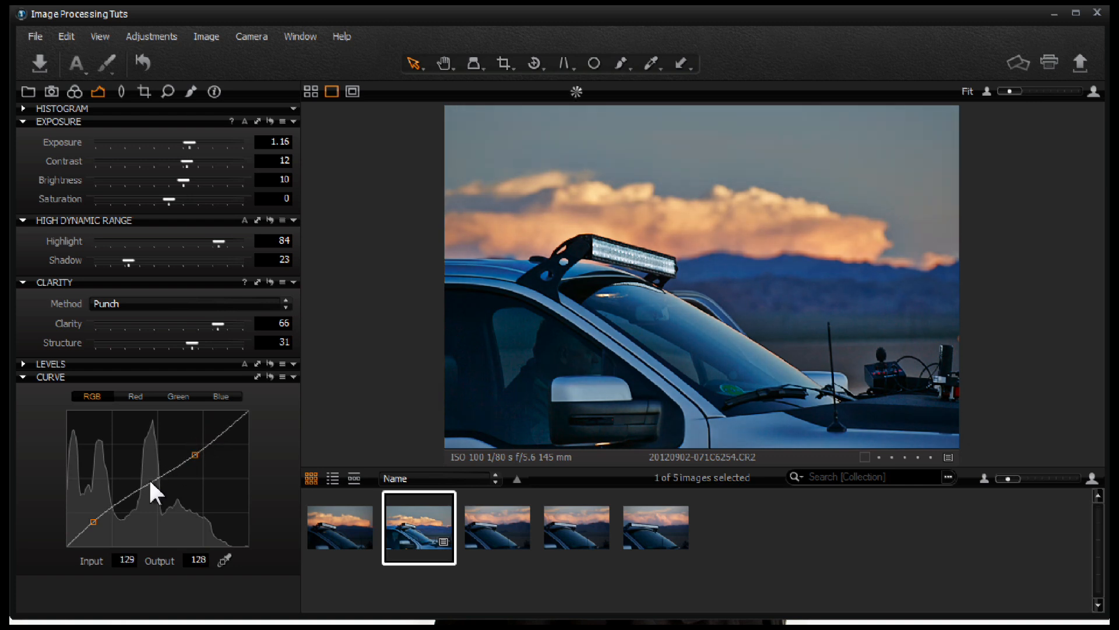
{"action": "left_click_drag", "start_coordinate": [90, 514], "coordinate": [98, 503]}
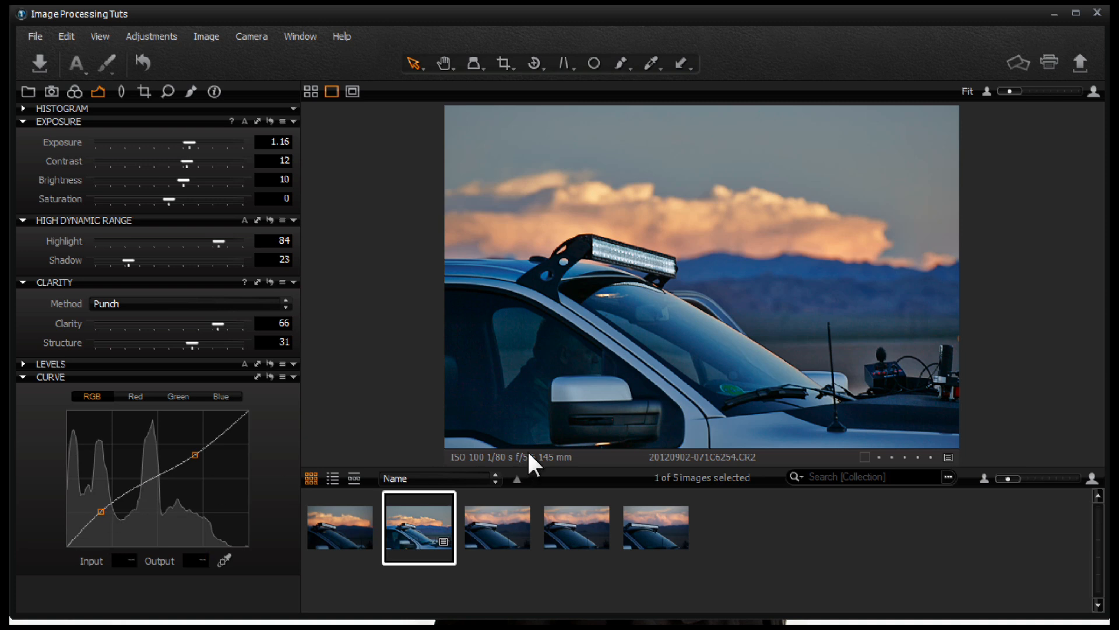